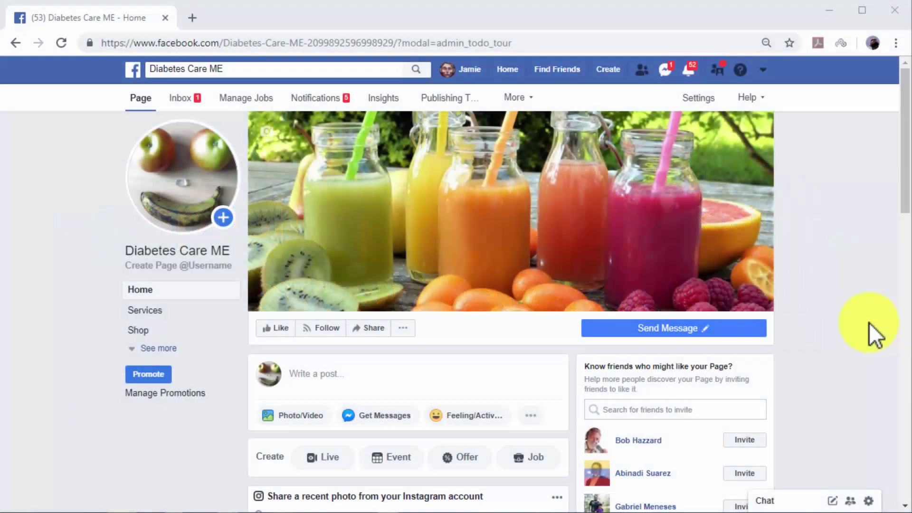
Write a page post with the diabetes-control paragraph, 'Click on the link below to learn more!' and the article URL.
click(507, 387)
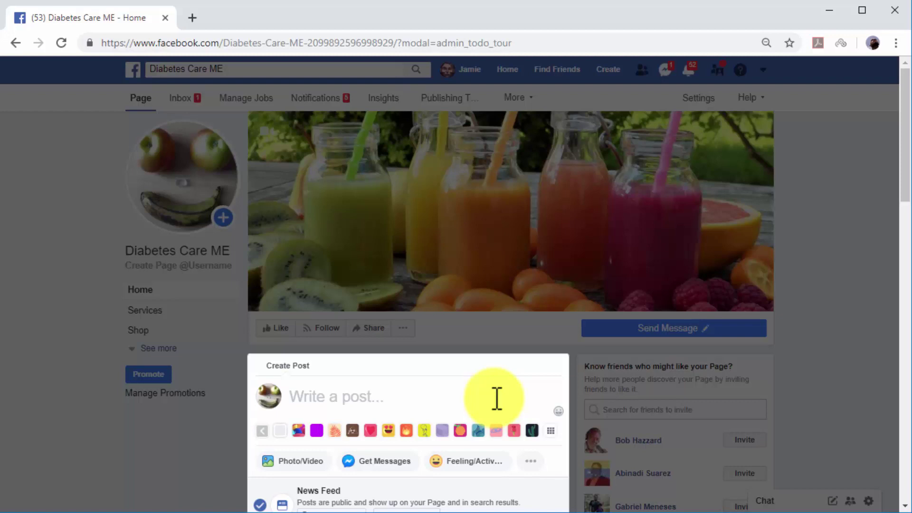
text(Whether you are diabetic or know someone who is, there are ways to not only keep your diabetes type 2 under control, but to maintain a simple, healthy lifestyle that will allow you to outlive your expectations.)
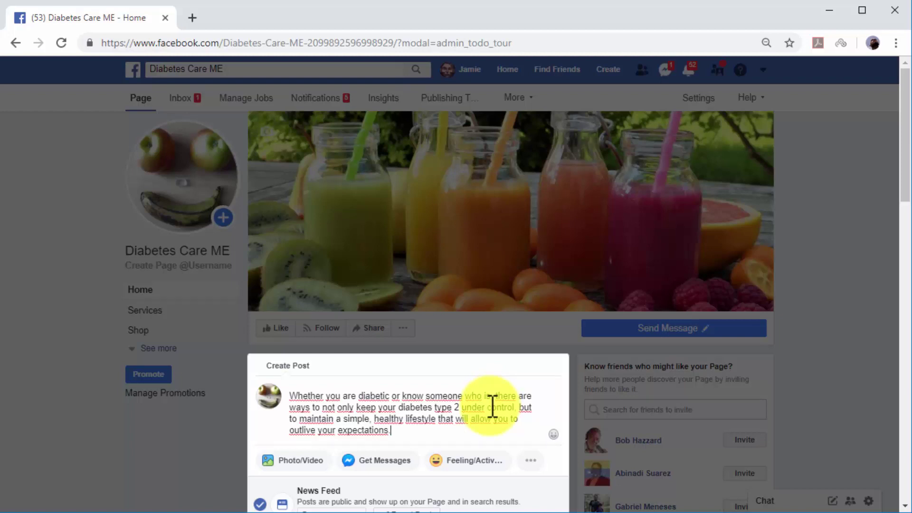
key(Return)
key(Return)
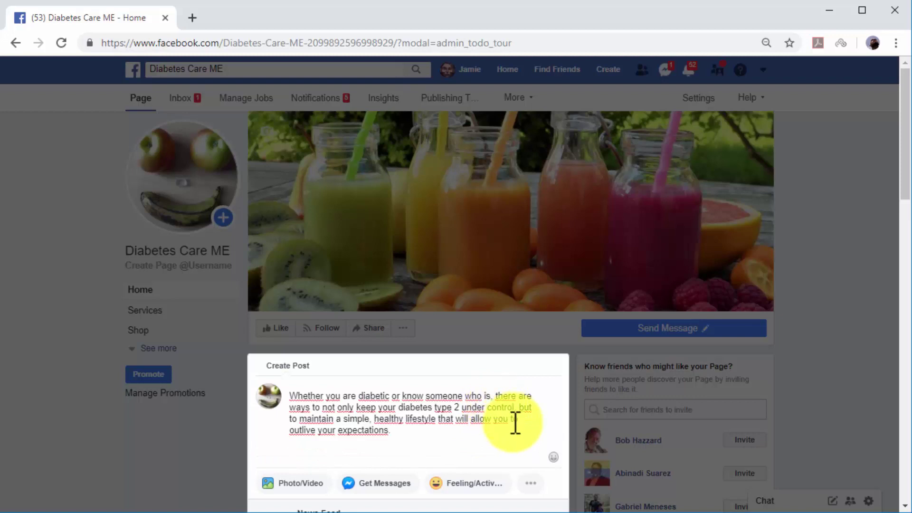
text(Click on the link )
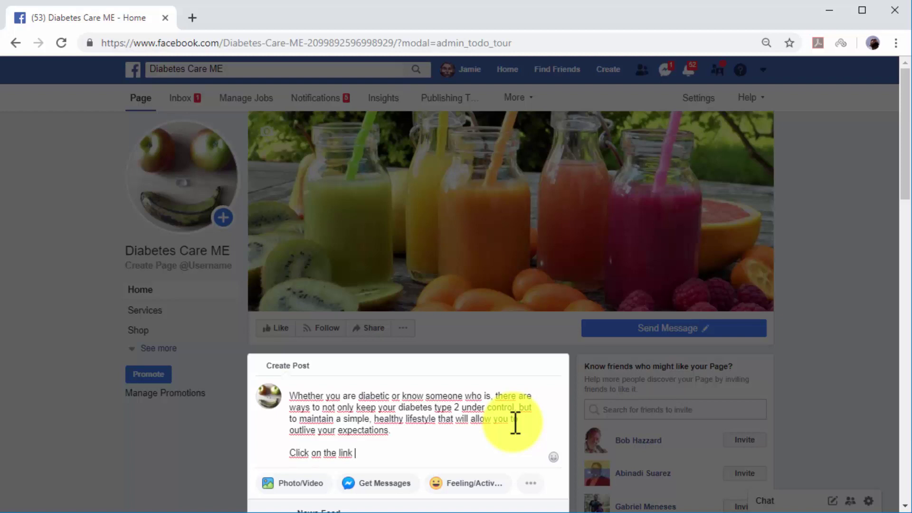
text(below to learn more!)
key(Return)
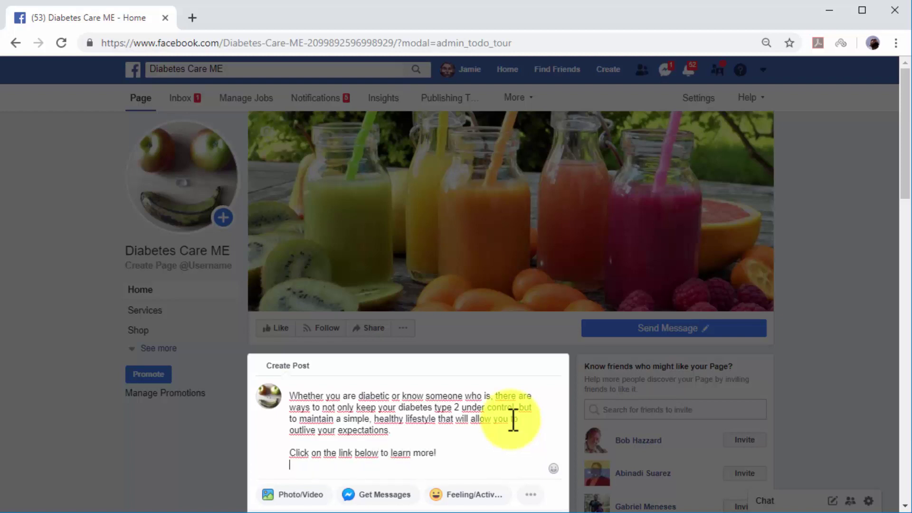
key(Return)
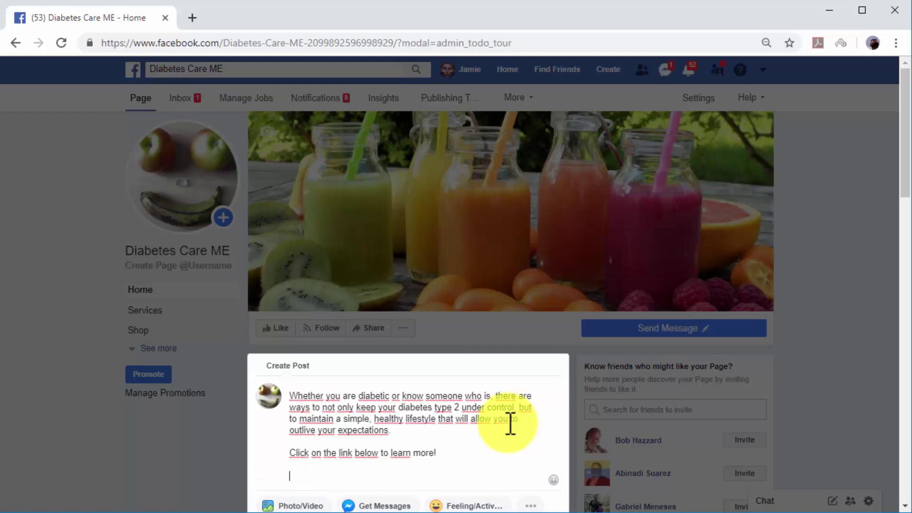
text(http://diabetescaremadeeasy.com/dcme2/5-ways-to-keep-your-diabetes-under-complete-control/)
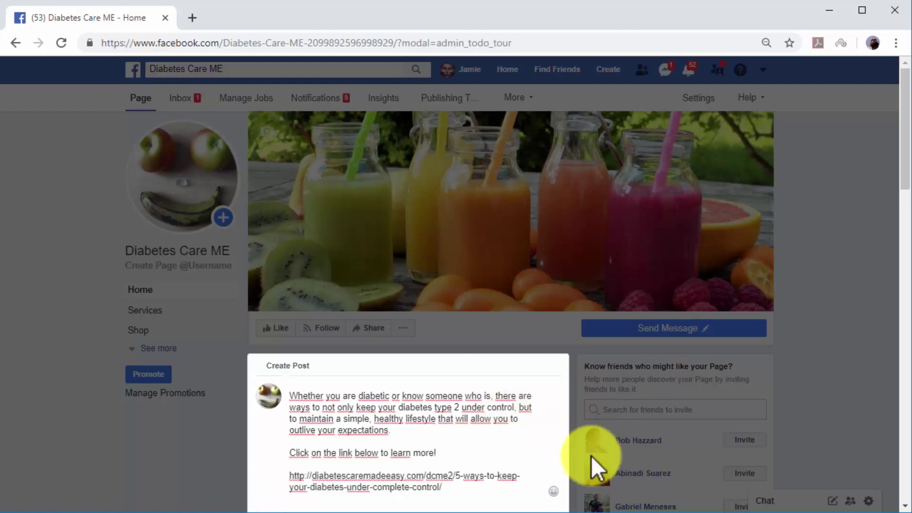
Delete the long article URL from the post, keeping its link preview card.
scroll(591, 455, down, 3)
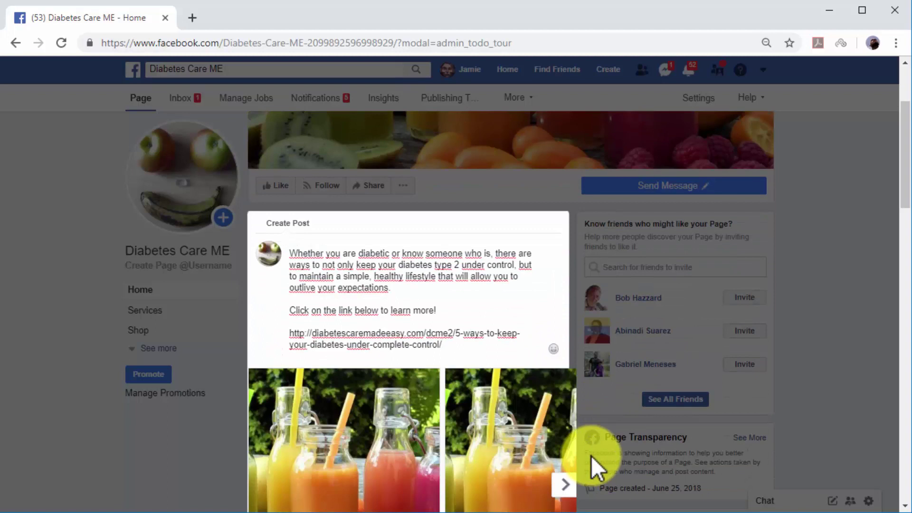
scroll(591, 455, down, 2)
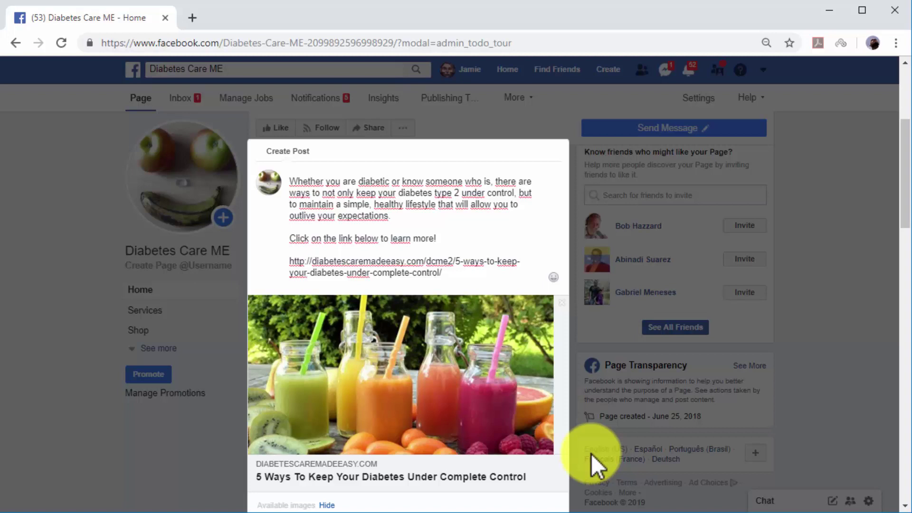
click(452, 281)
drag(442, 274, 294, 265)
key(ctrl+c)
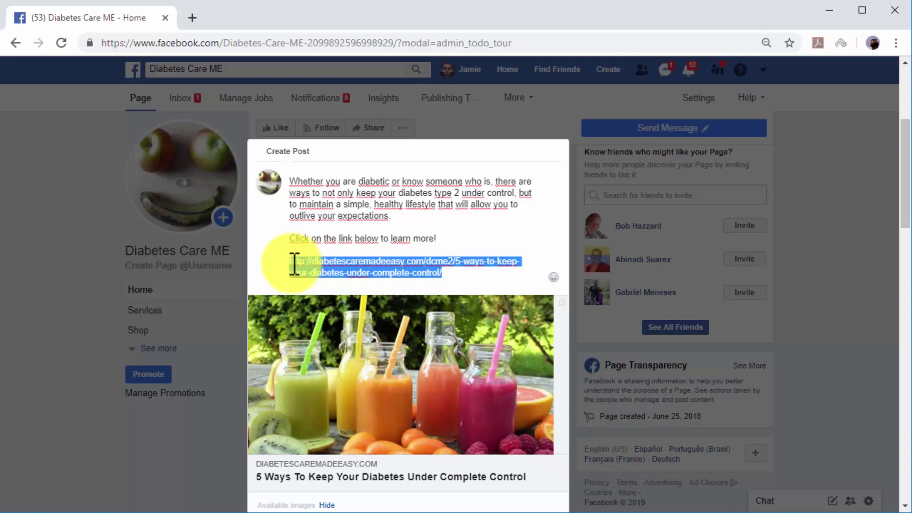
key(BackSpace)
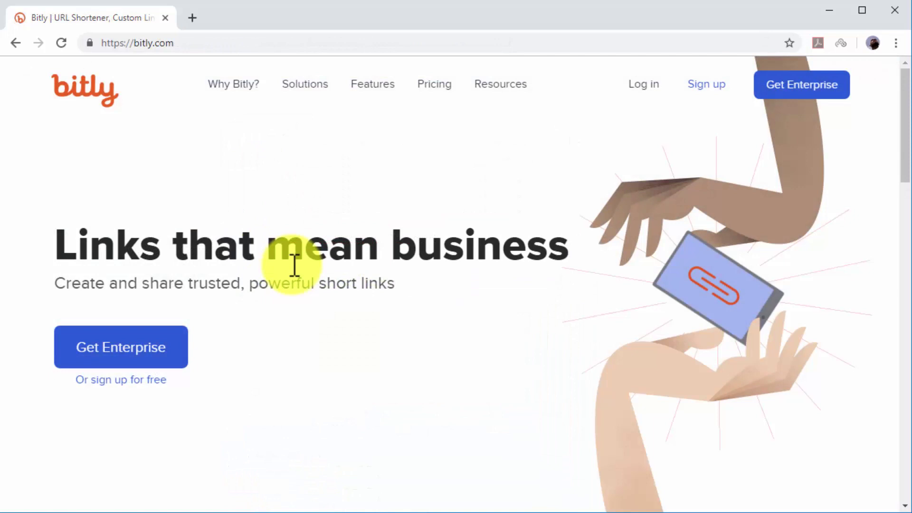
scroll(293, 260, down, 3)
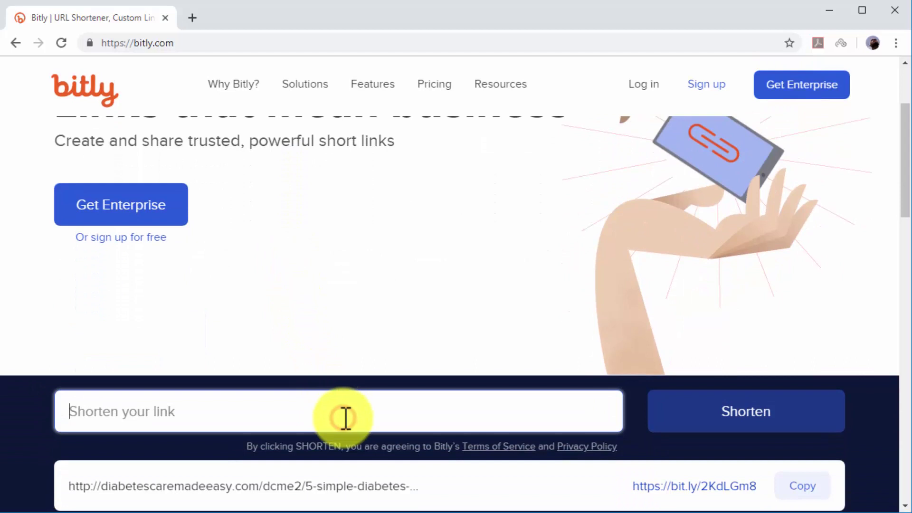
key(ctrl+v)
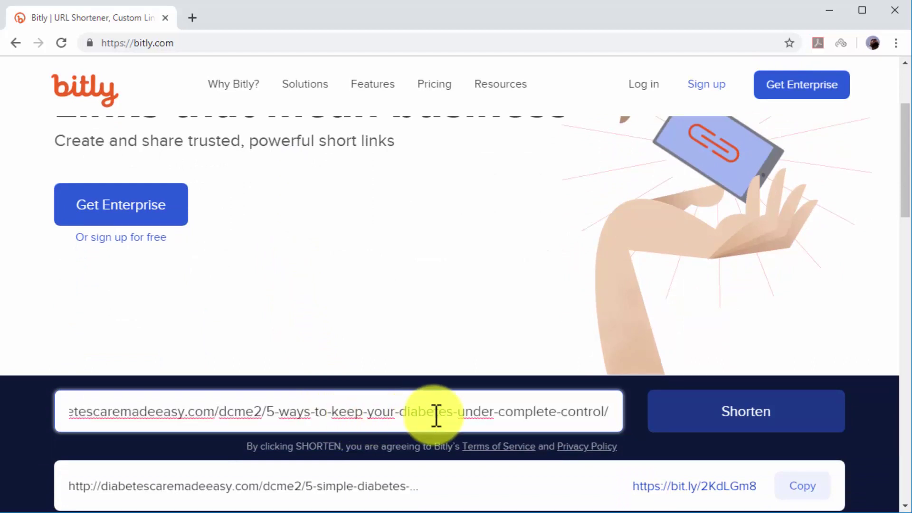
click(691, 413)
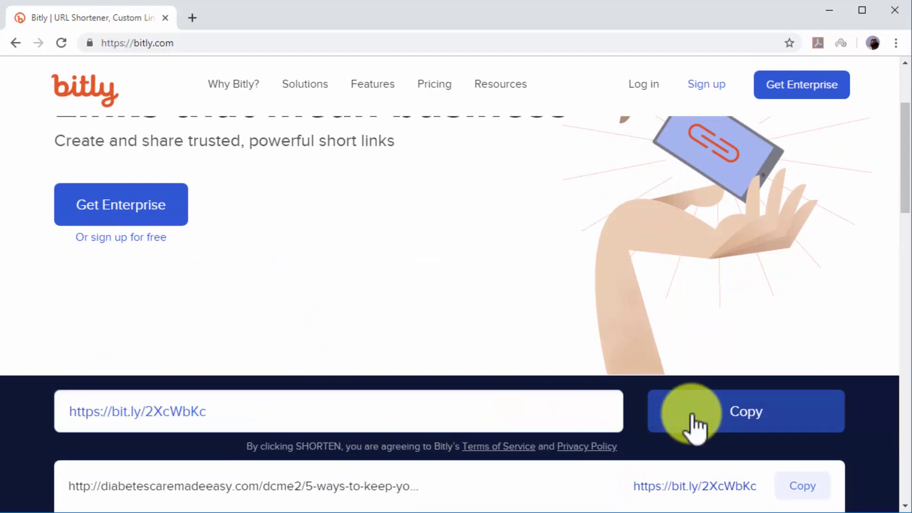
click(693, 417)
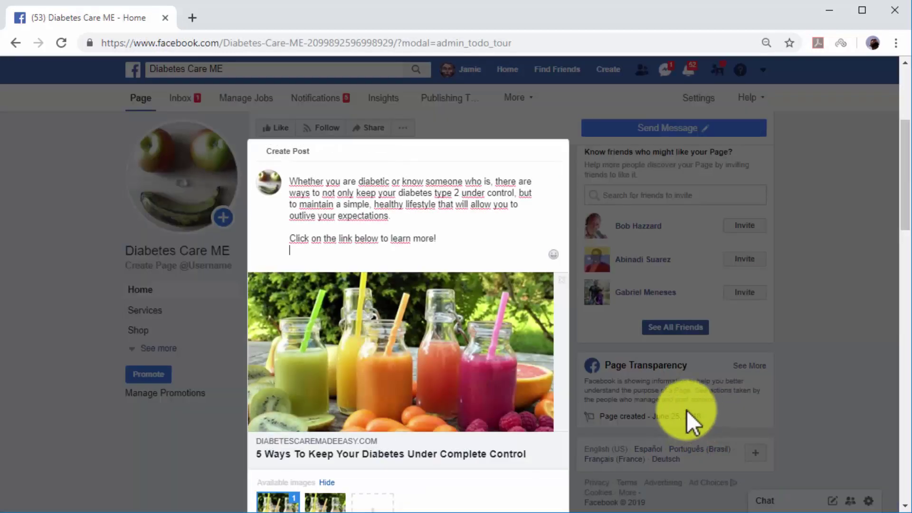
click(445, 259)
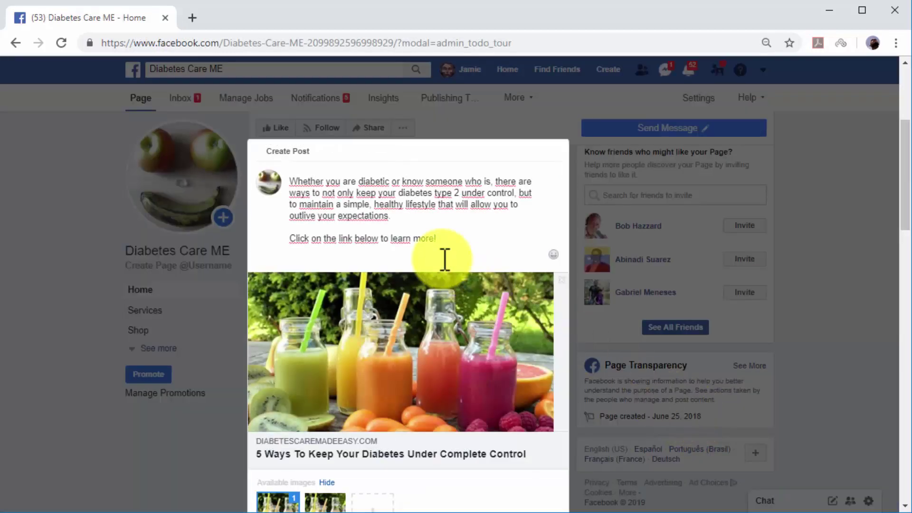
key(Return)
key(ctrl+v)
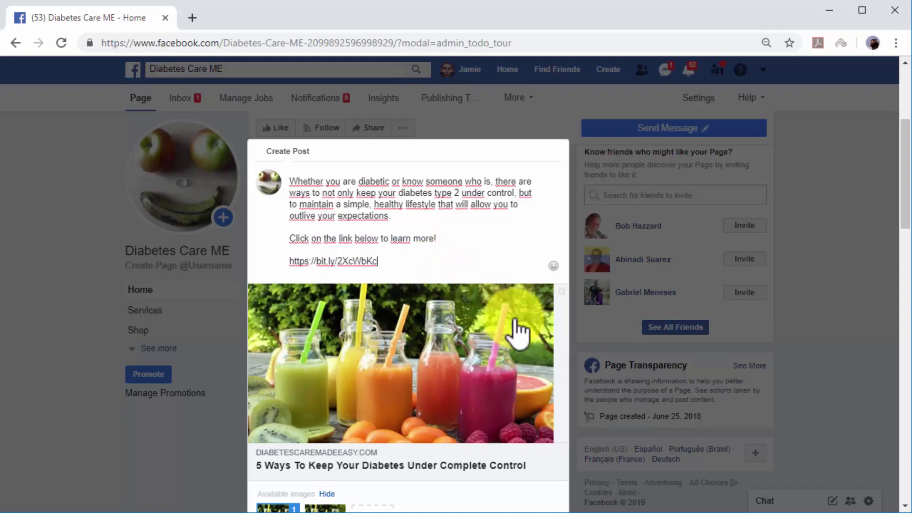
click(562, 291)
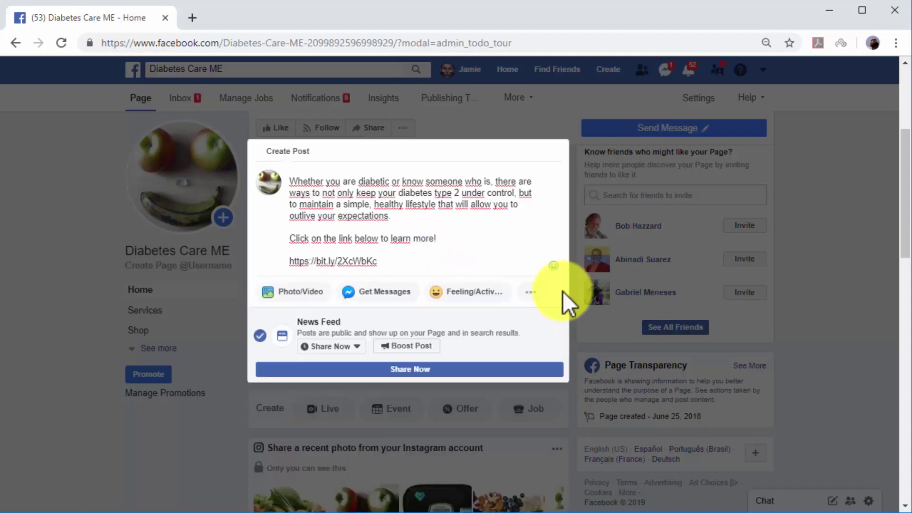
Upload the DCME_Logo image to the post and share it to the page.
click(320, 285)
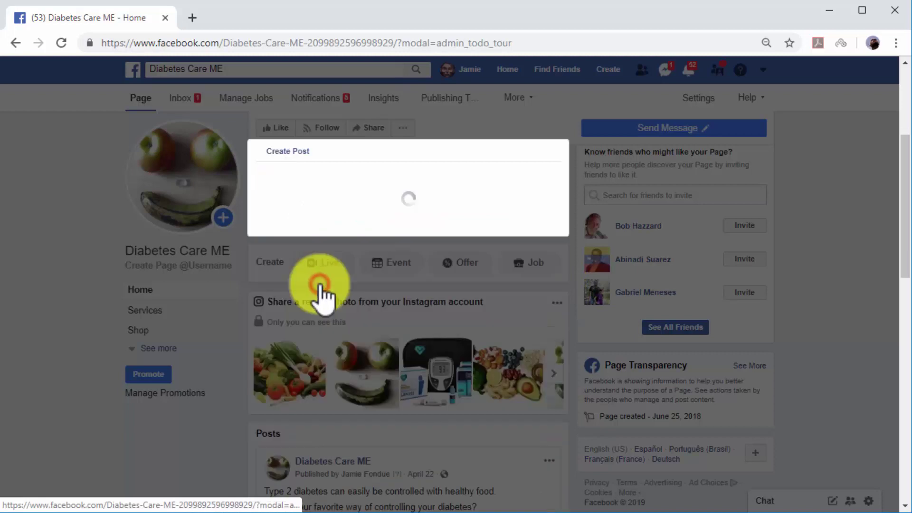
click(379, 201)
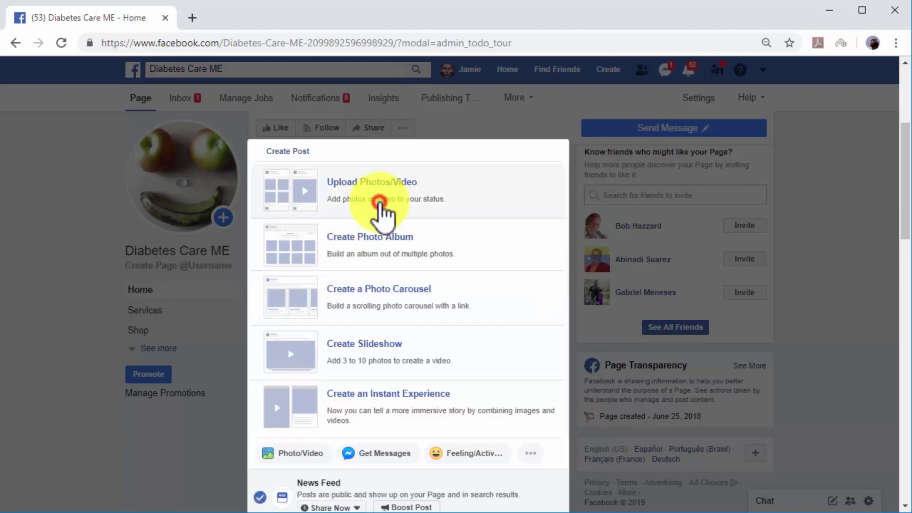
double_click(175, 211)
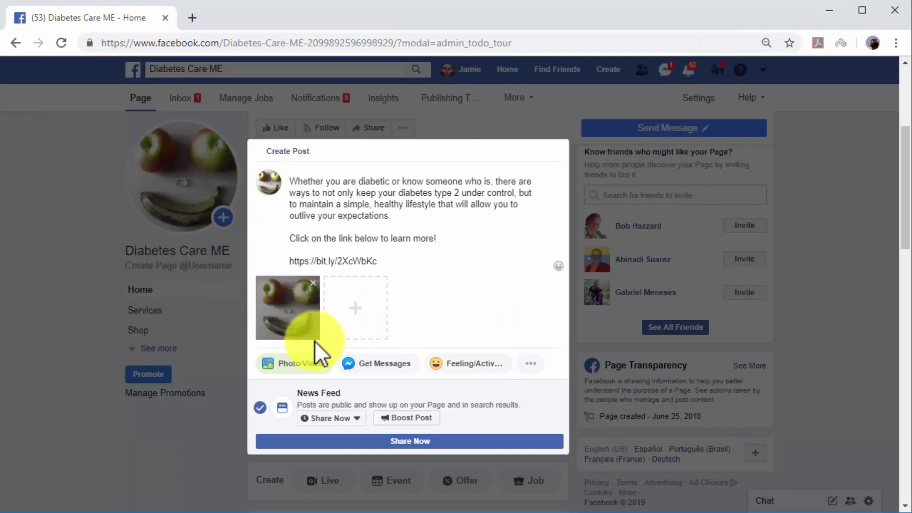
click(417, 442)
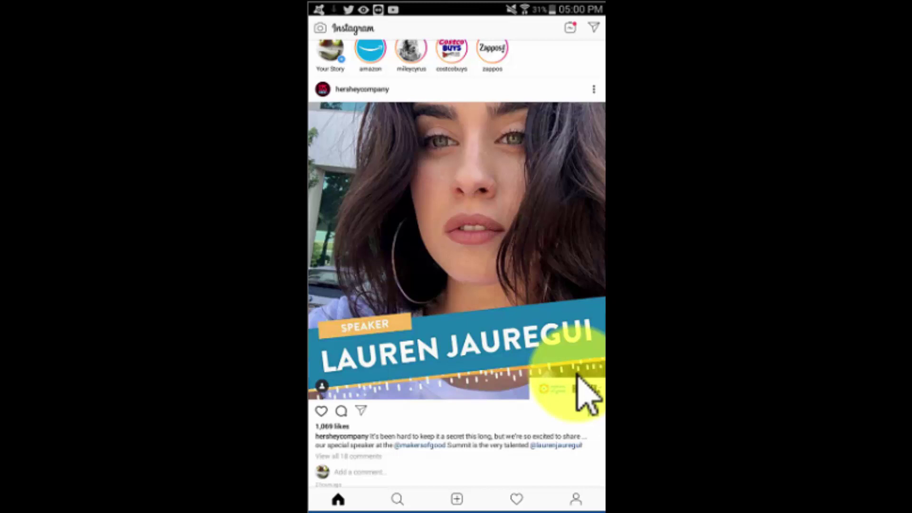
Close the Instagram camera and bring up the new-post photo gallery.
click(324, 29)
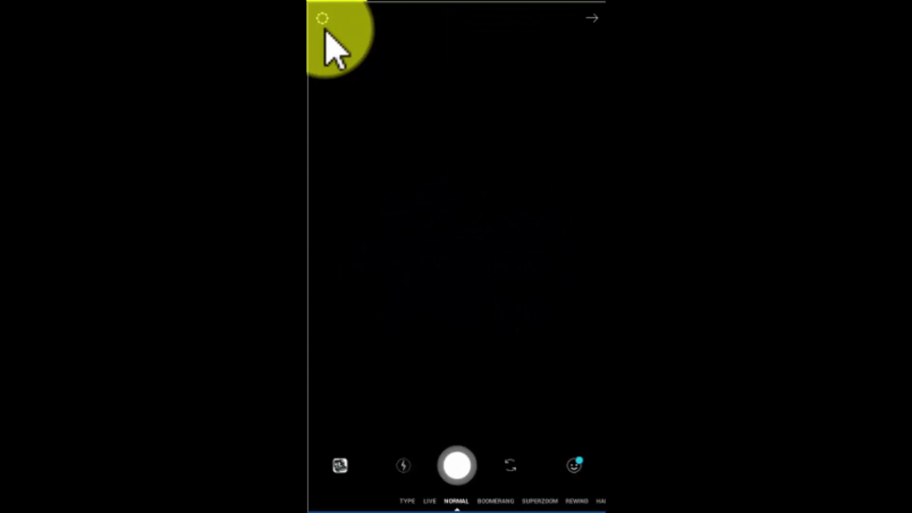
right_click(326, 31)
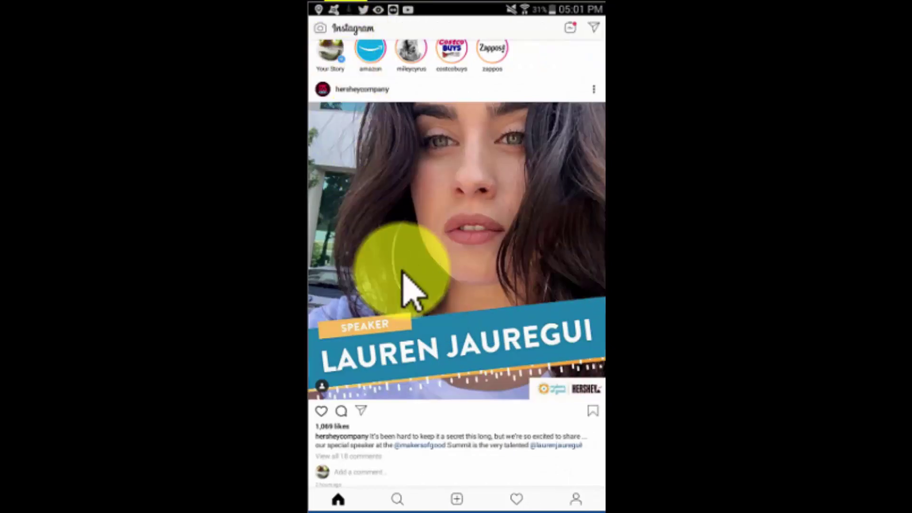
click(464, 499)
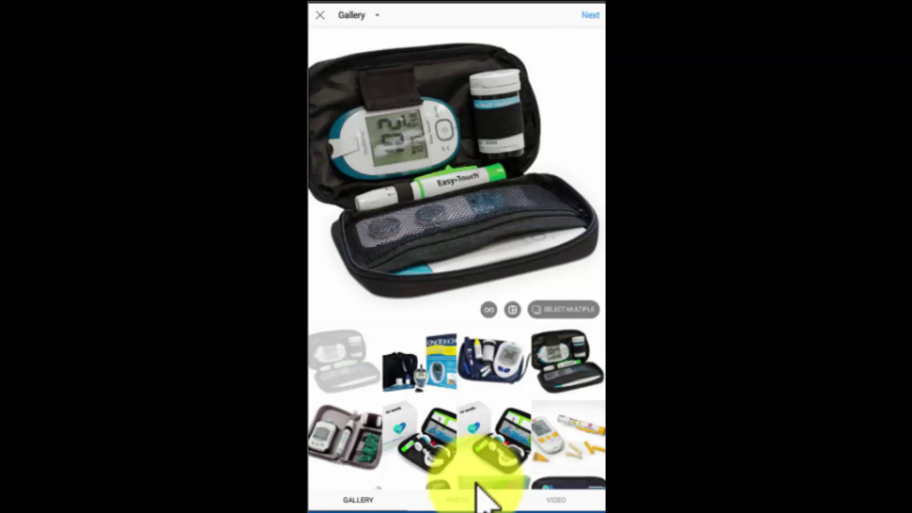
Pick the diabetes testing kit photo, apply the Gingham filter, and continue to New Post.
click(558, 374)
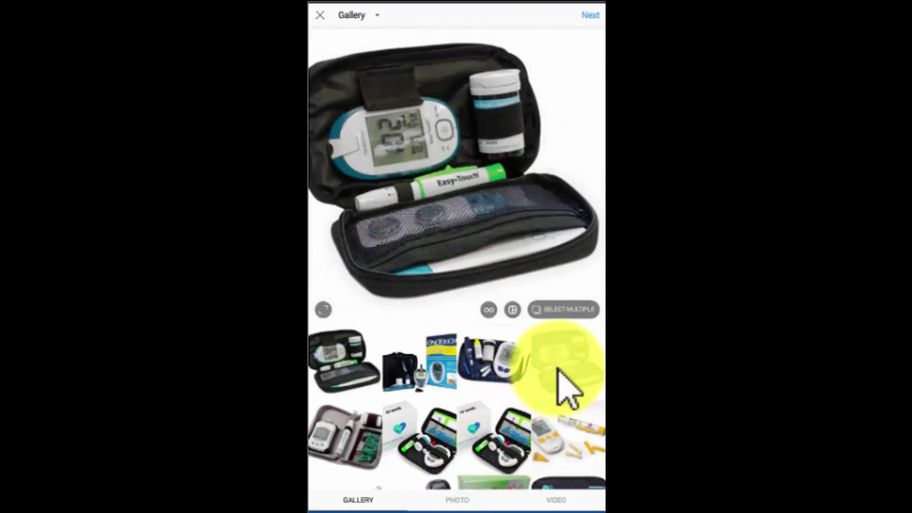
click(593, 16)
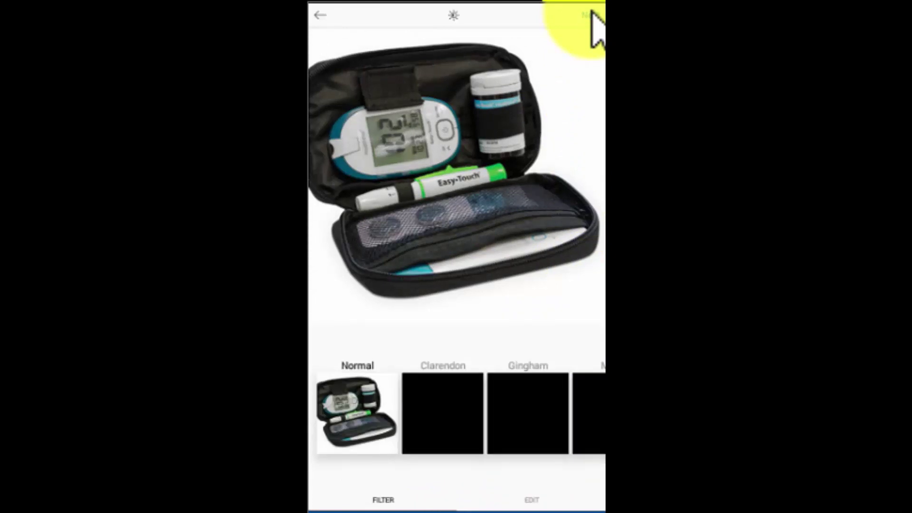
click(594, 16)
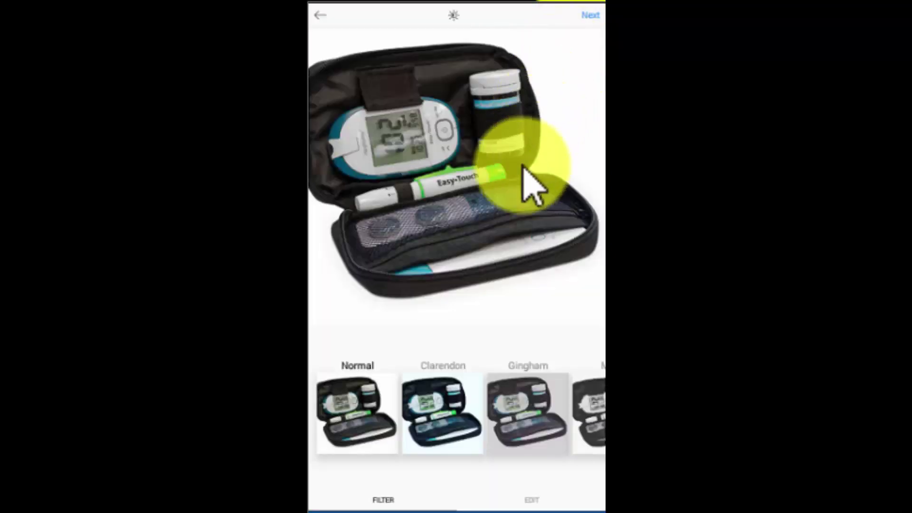
click(436, 394)
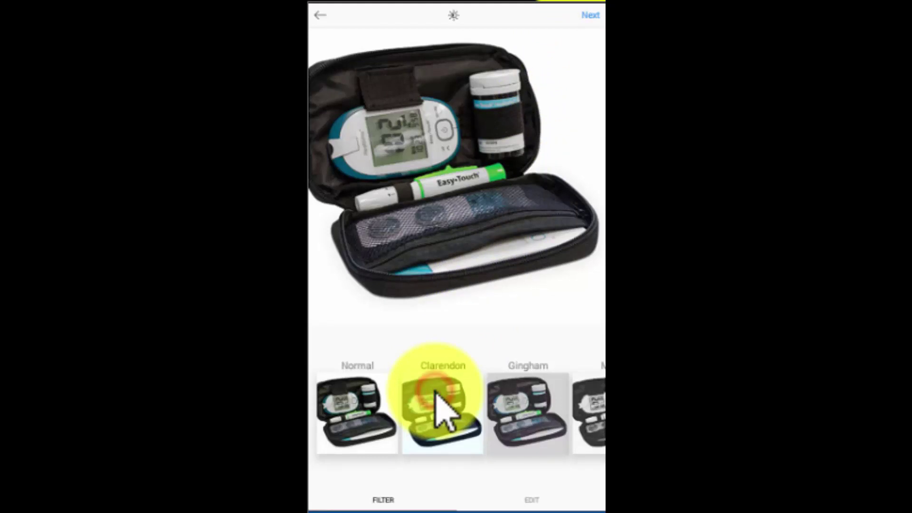
click(504, 408)
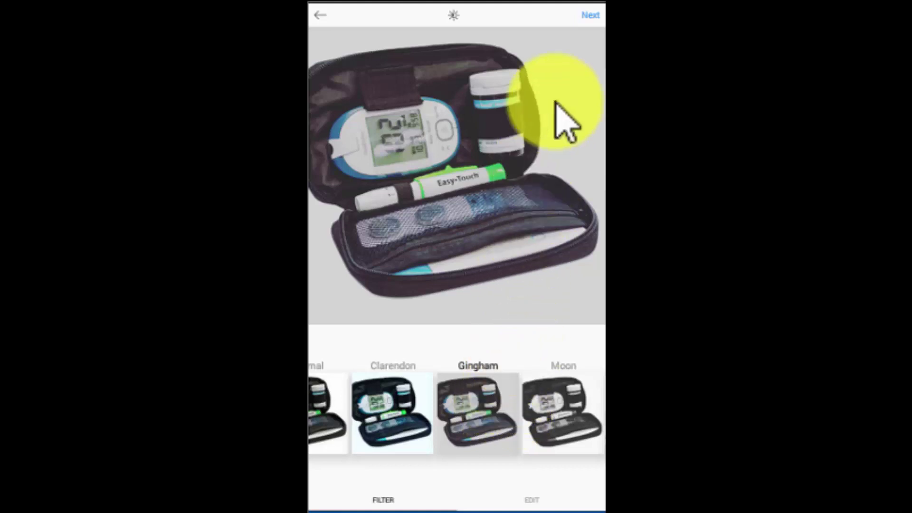
click(591, 15)
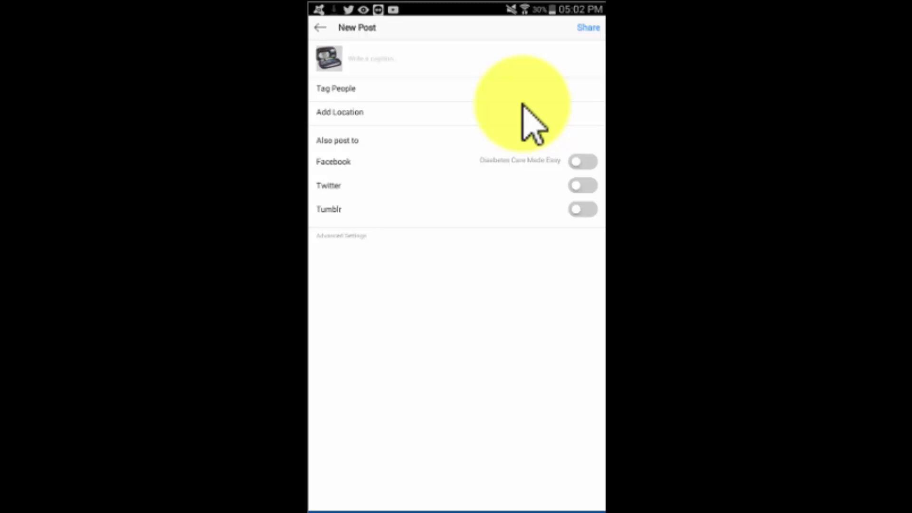
Caption the post with the testing-kit question, the cheap Amazon kit test, and 'Visit the URL in our bio to learn more!'.
click(472, 61)
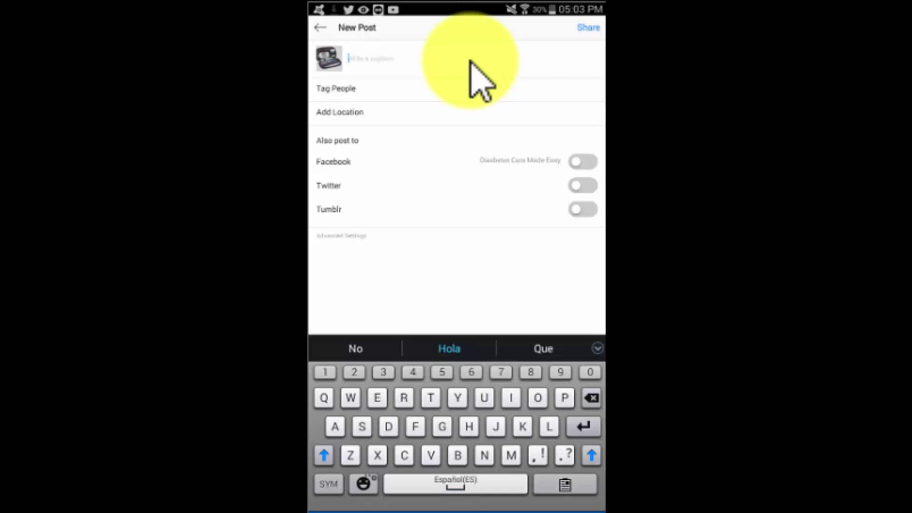
text(What's the)
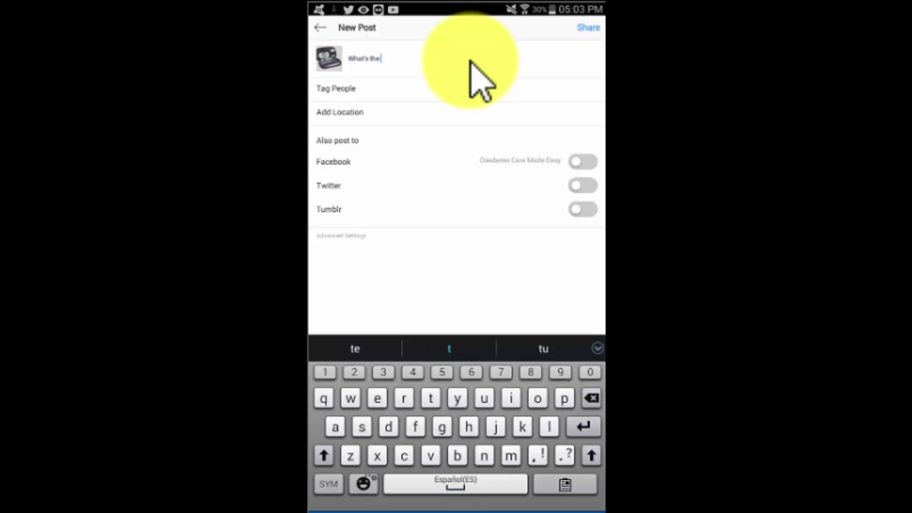
text( best diabetes testing ki)
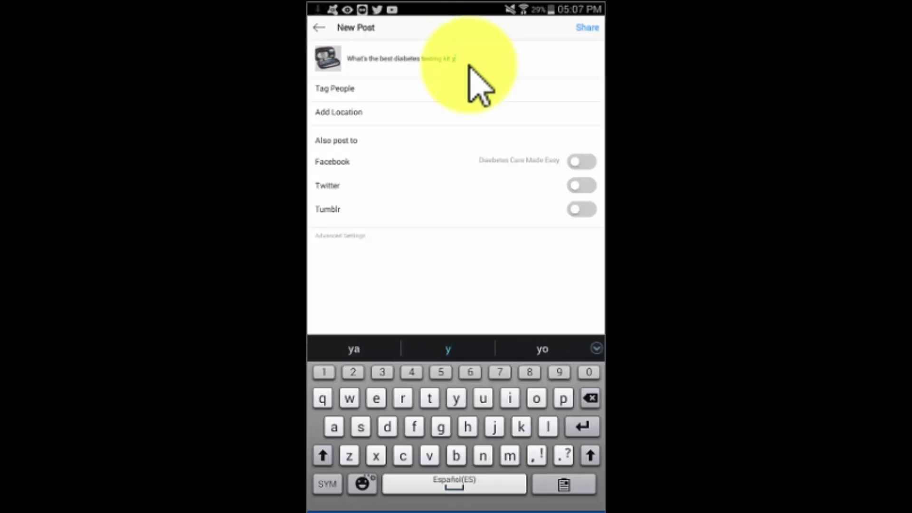
text(d)
text(ver used?)
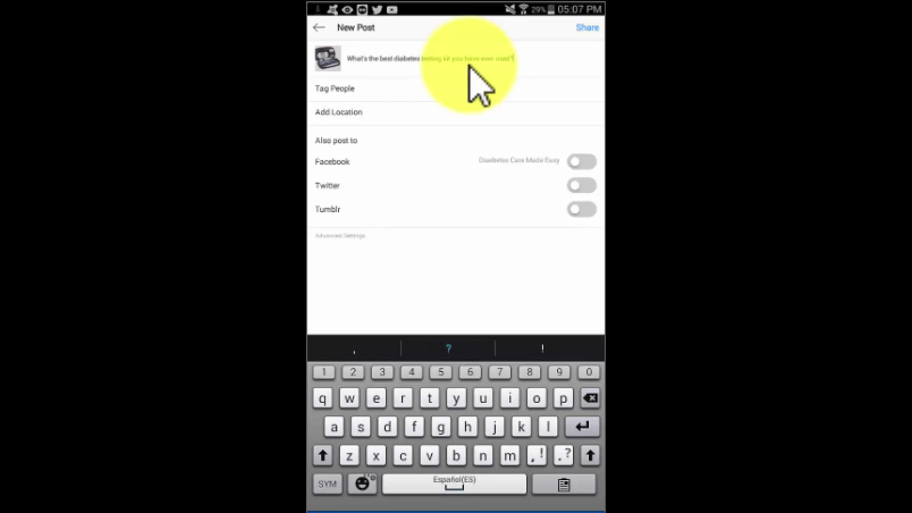
key(Return)
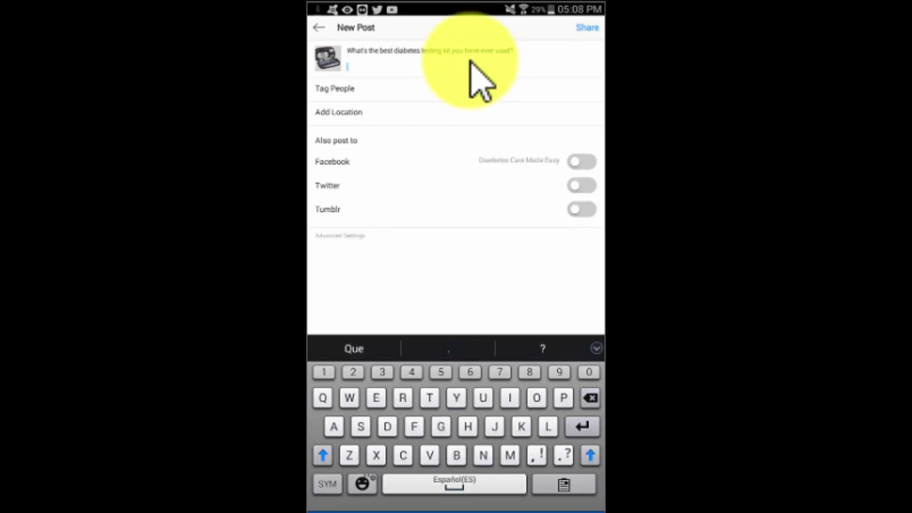
text(We tested the b)
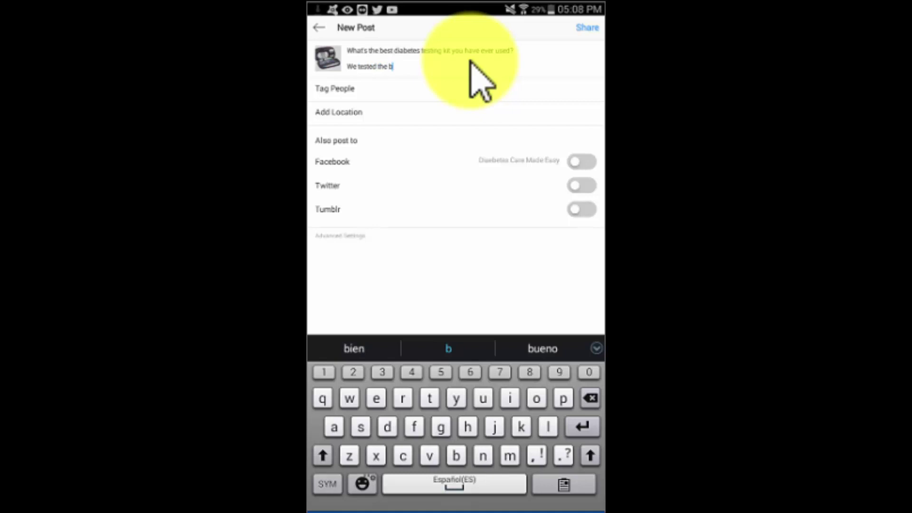
text(est cheap diabetes)
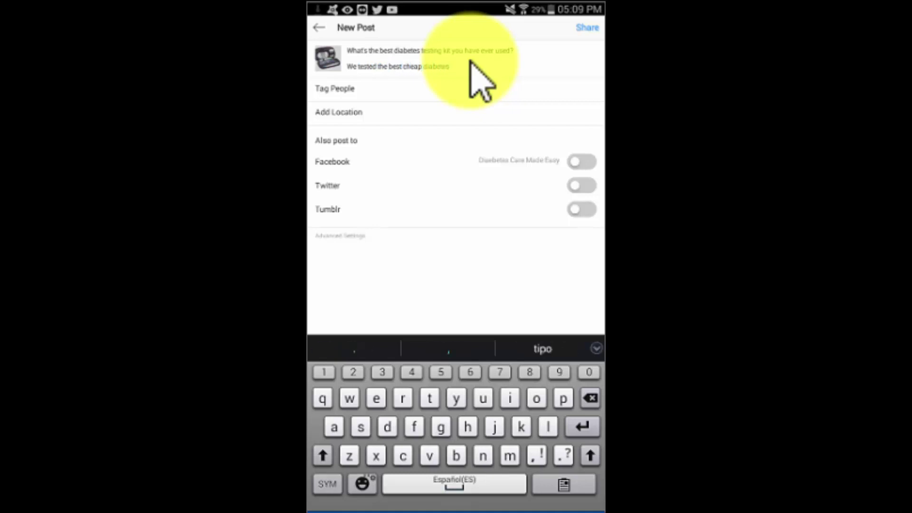
text( testing kit we could find on Ama)
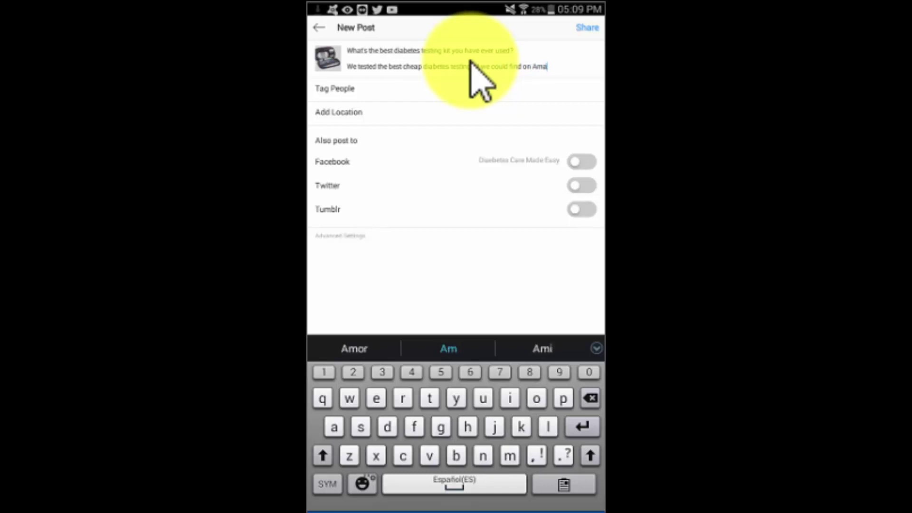
text(zon and the r)
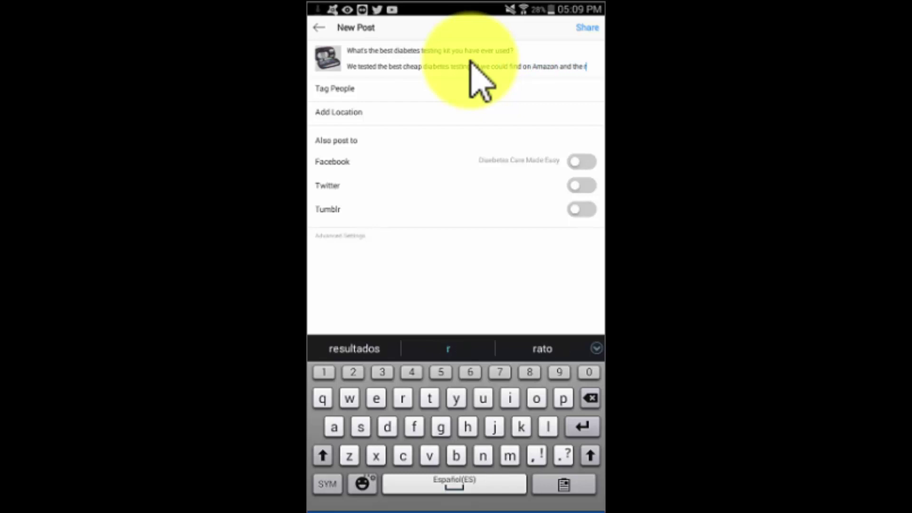
text(esults will surprise you)
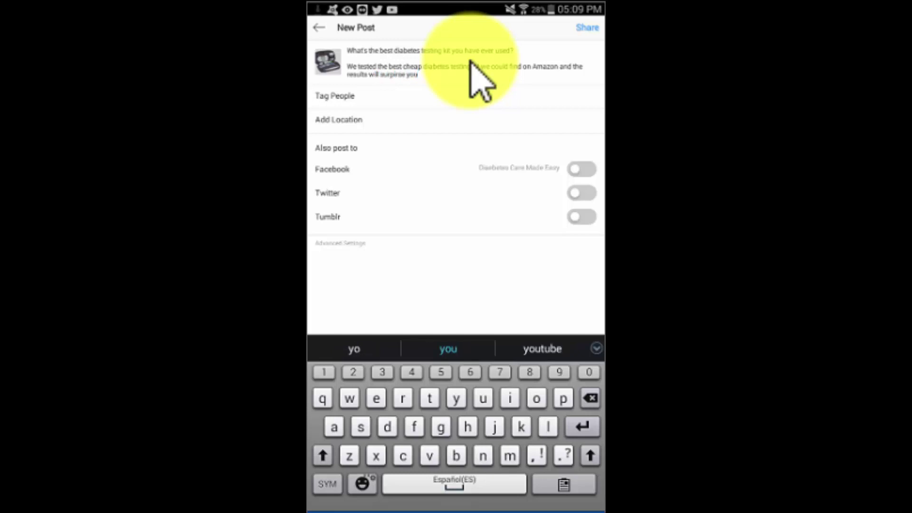
key(BackSpace)
text(you)
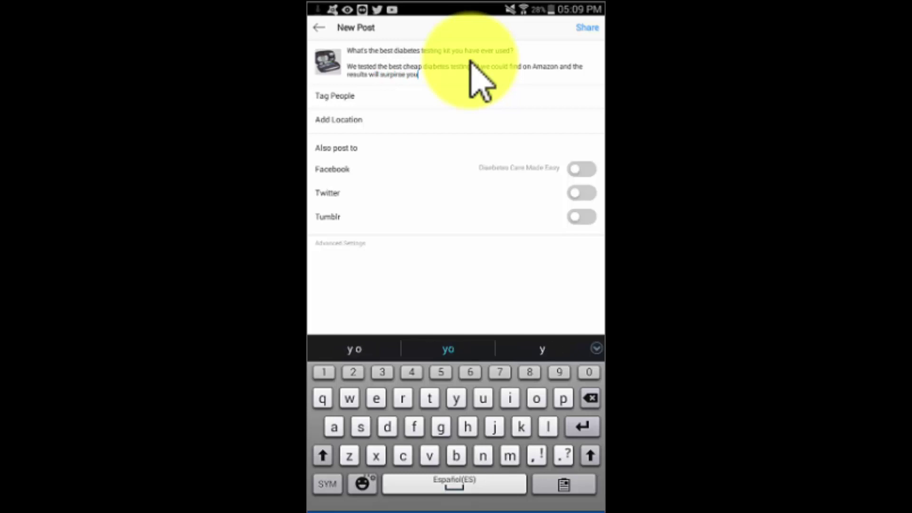
text(!  V)
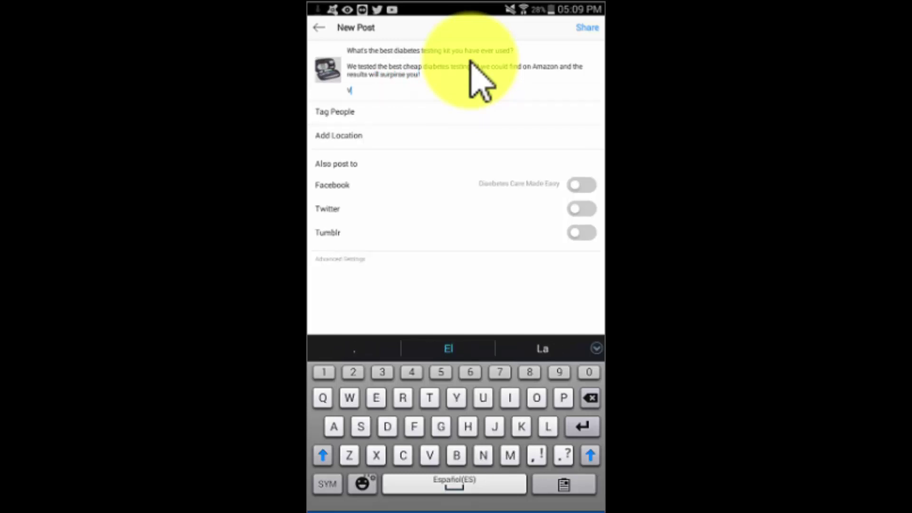
text(isit the URL in ou)
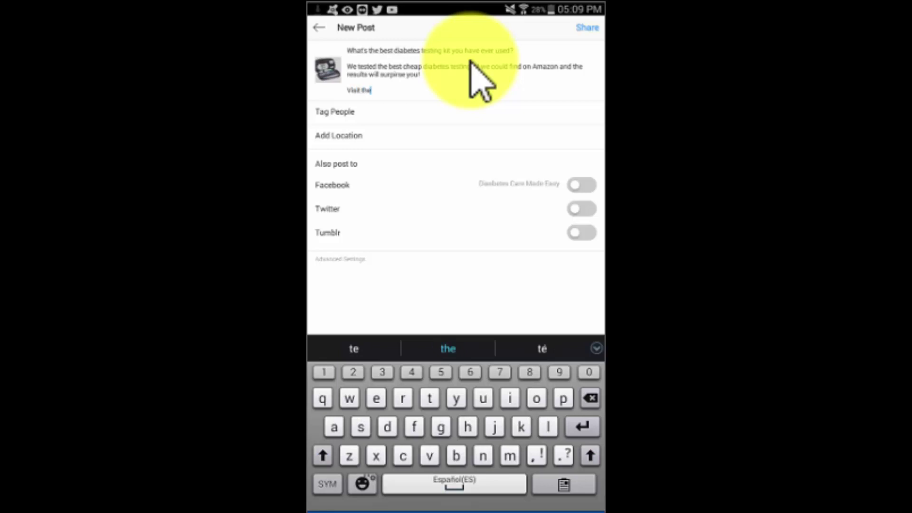
text(r bio to learn more!)
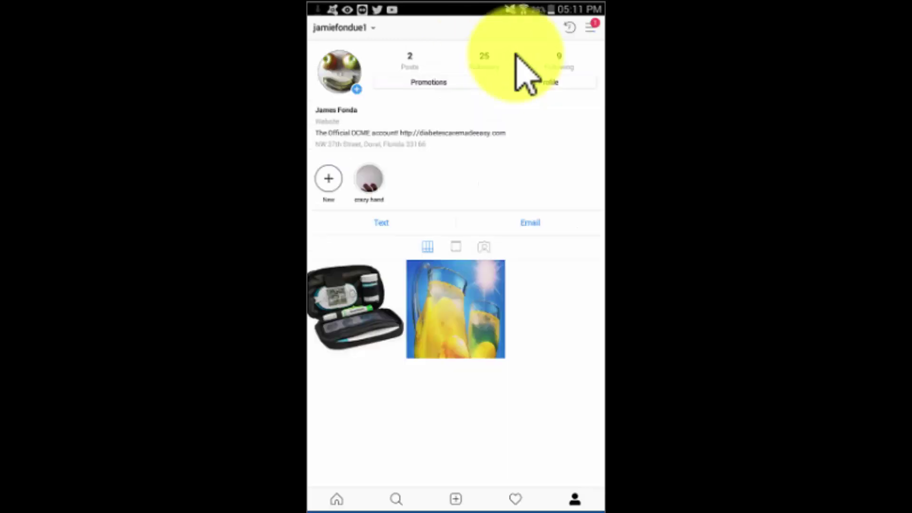
Paste the diabetescaremadeeasy.com article link into the profile's Website field and save the profile.
click(553, 83)
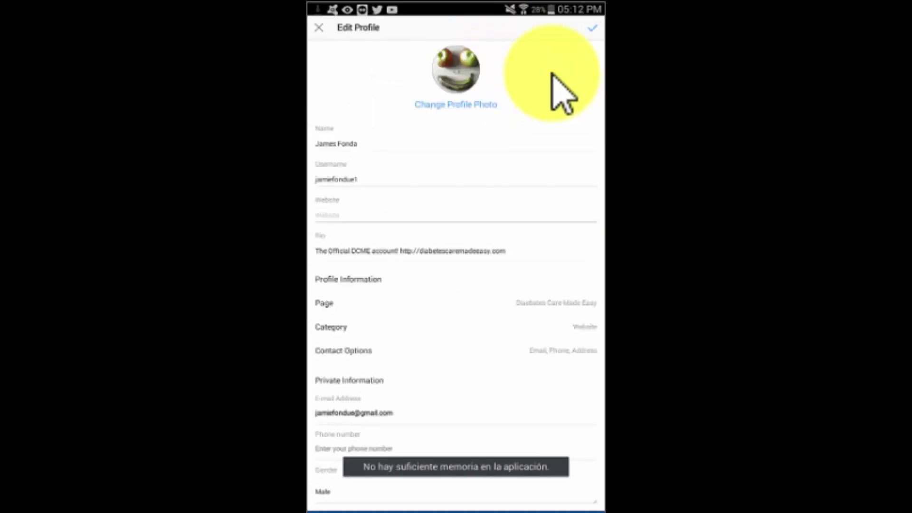
click(356, 215)
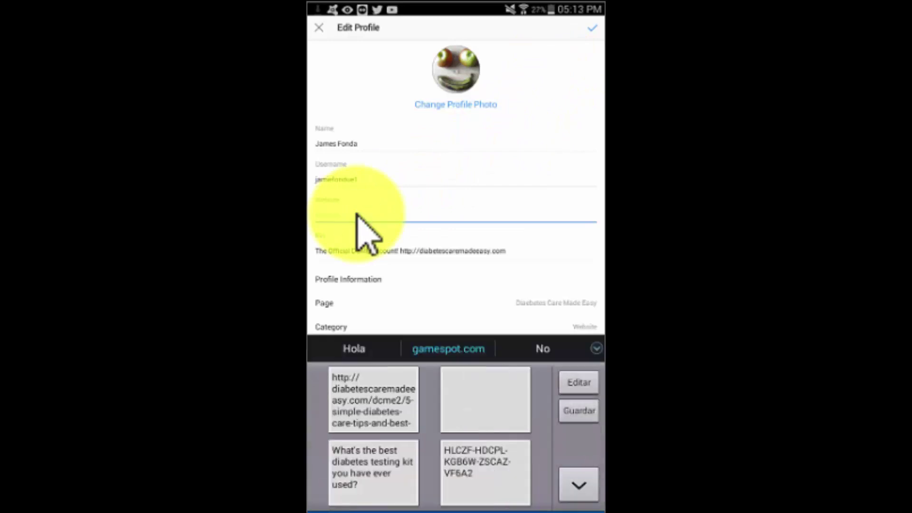
click(373, 399)
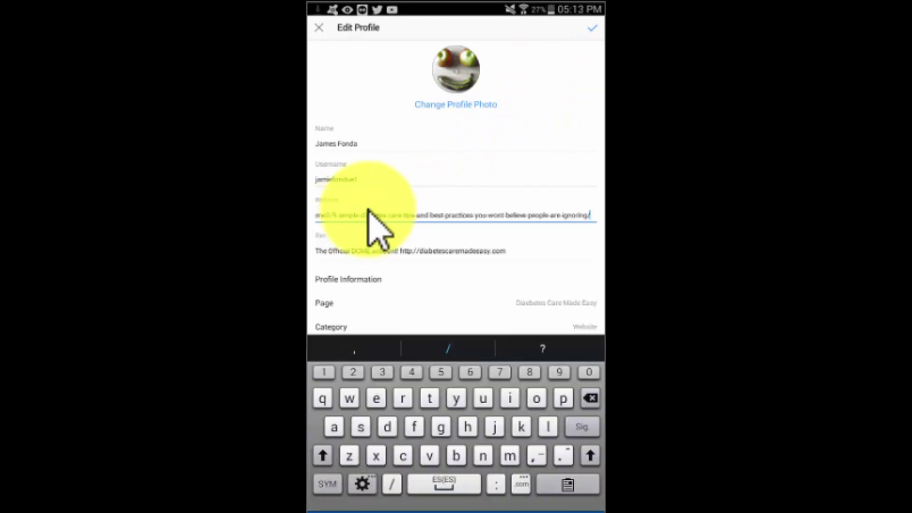
click(592, 30)
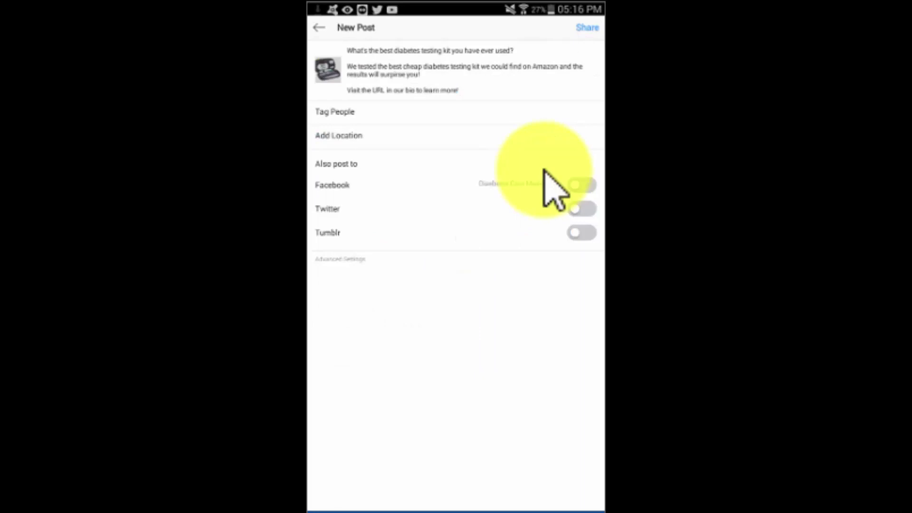
Add #diabetes #diabetestips #type2diabetes #diabetestestingkit #diabeticfood to the caption and share the post.
key(Return)
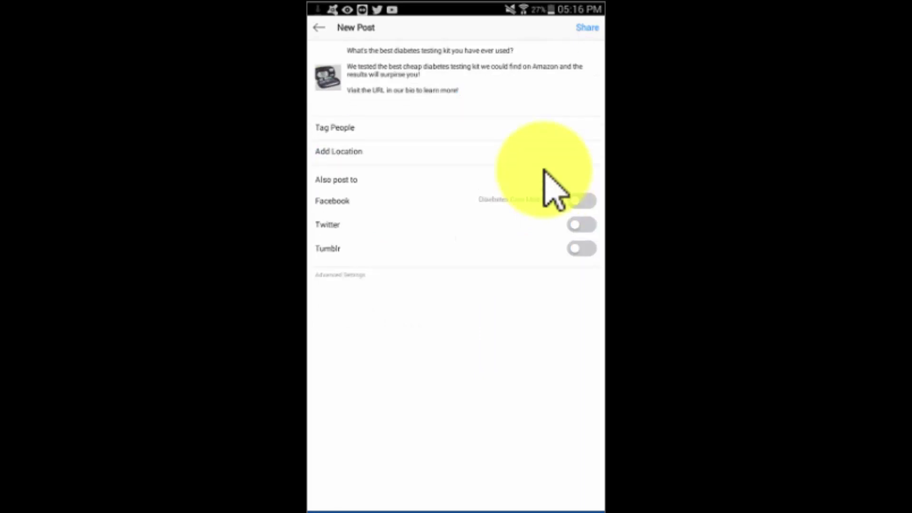
text(#diabet)
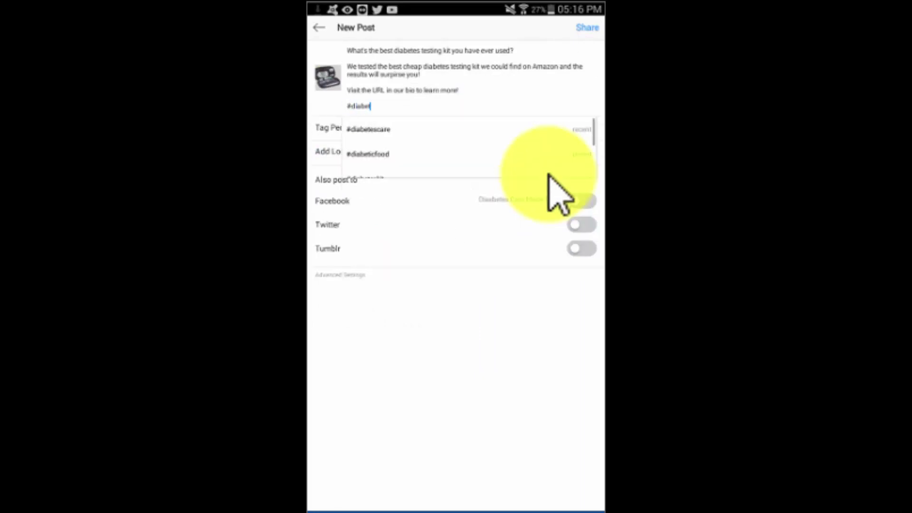
text(es #)
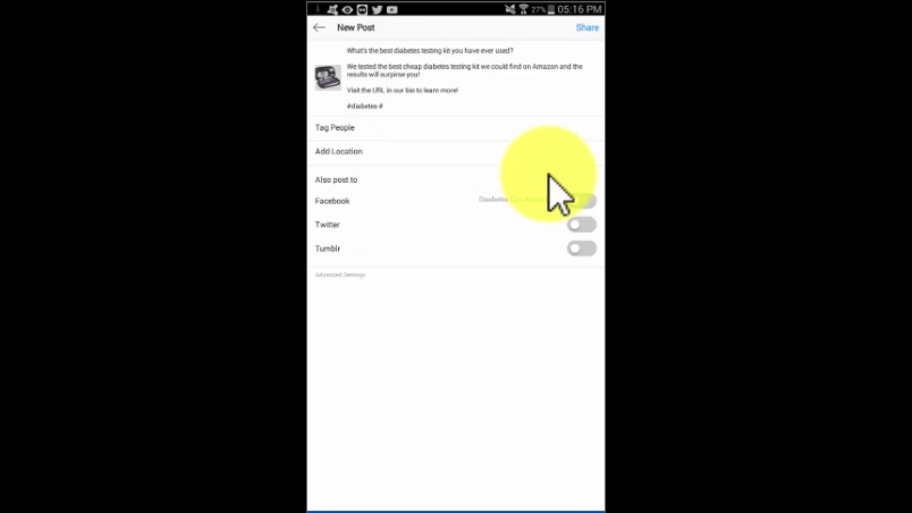
text(diabete)
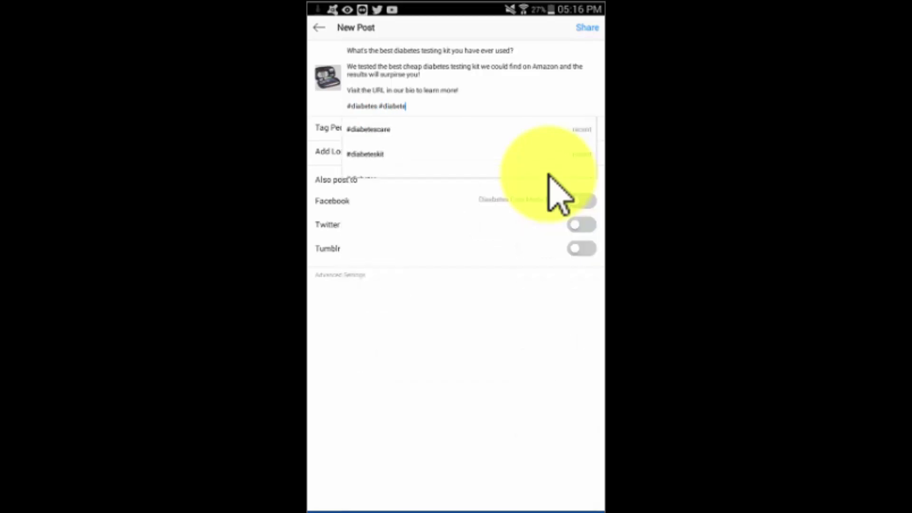
text(stips diabetes)
key(BackSpace)
key(BackSpace)
key(BackSpace)
key(BackSpace)
key(BackSpace)
key(BackSpace)
key(BackSpace)
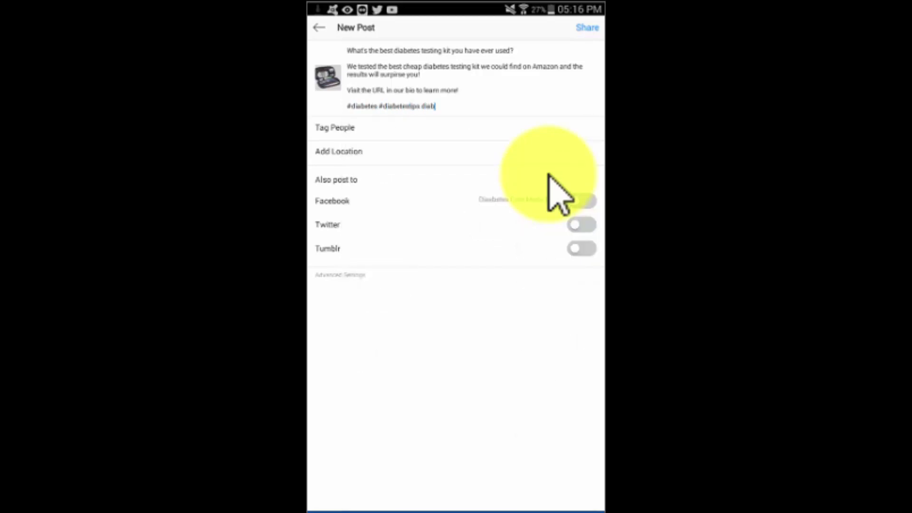
key(BackSpace)
text(#type2diabetes)
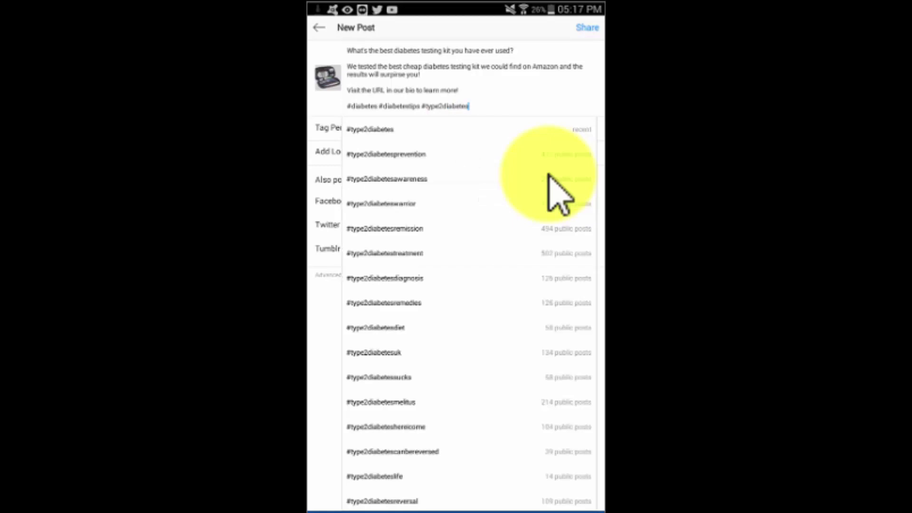
key(Escape)
text(#diabetestestingkit)
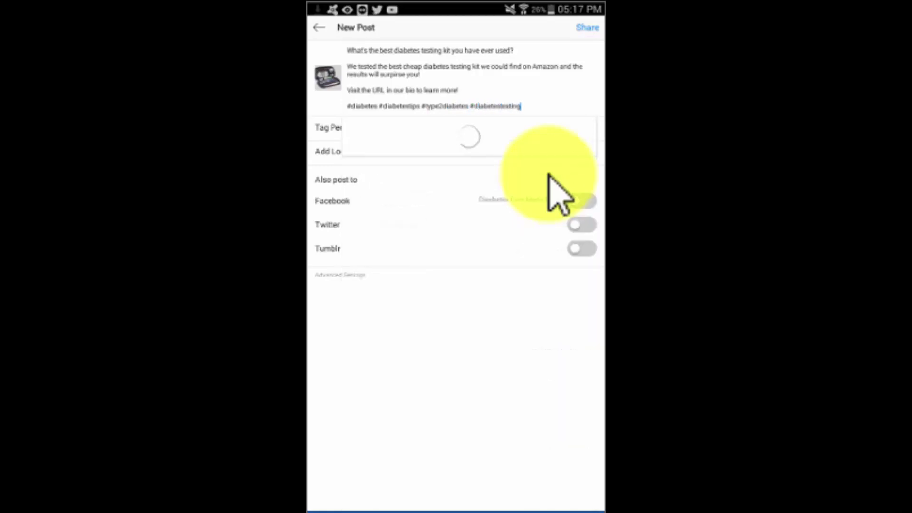
text( #diabeticfood)
click(577, 23)
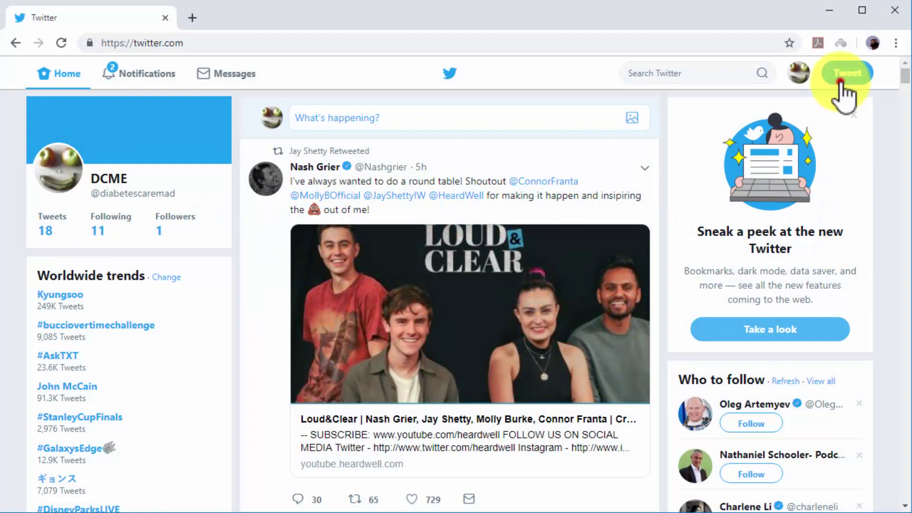
Open the Compose new Tweet window on the DCME account.
click(840, 78)
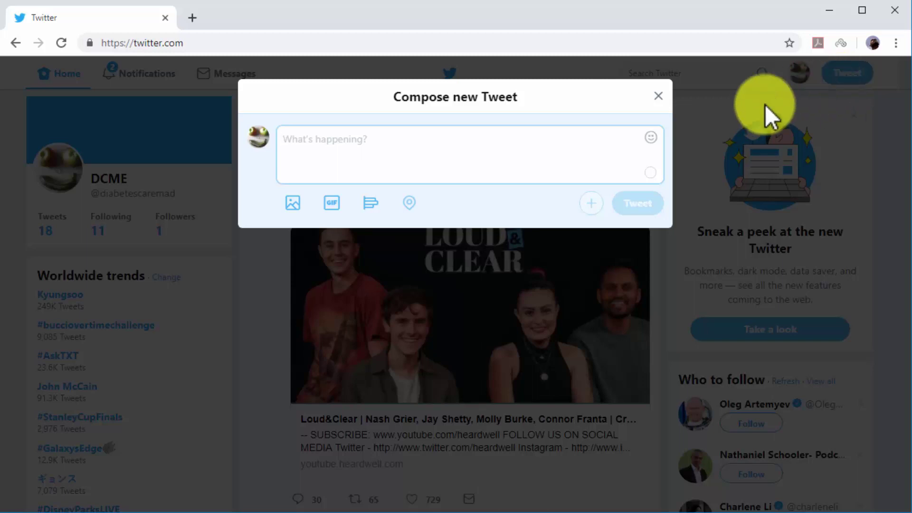
click(612, 137)
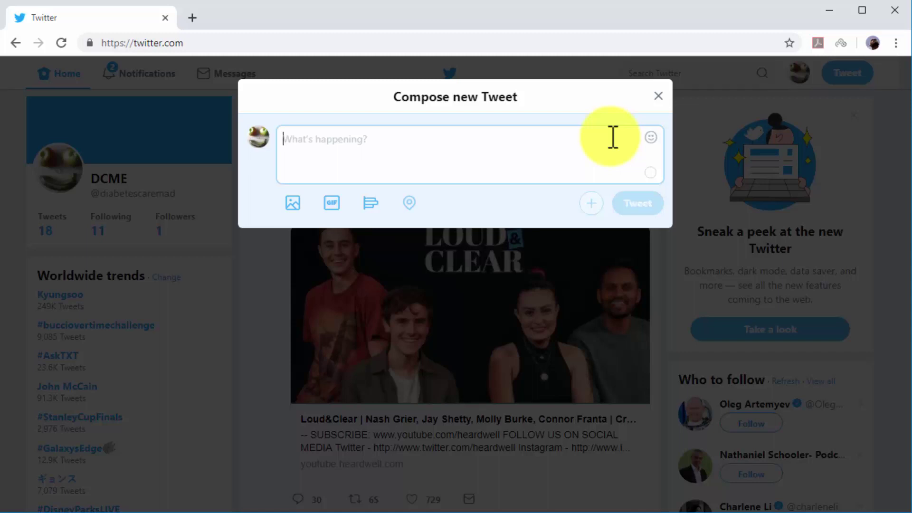
text(Co)
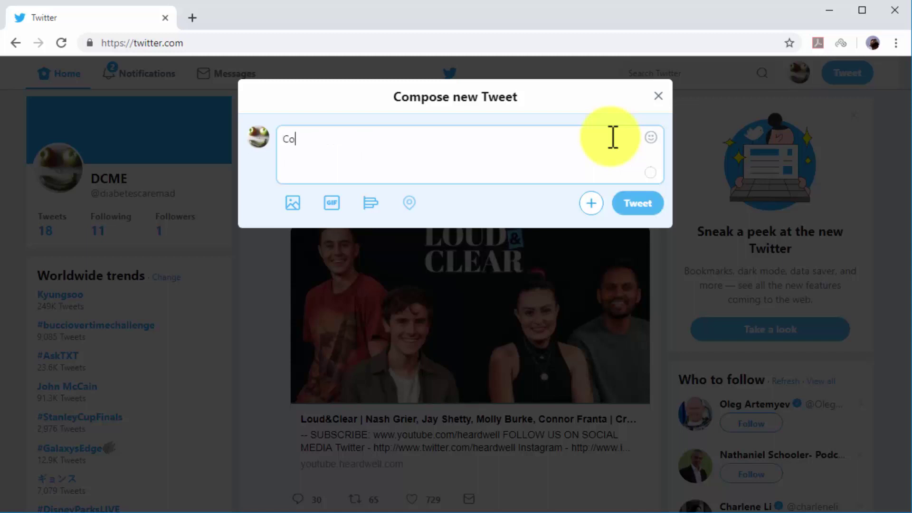
text(ntour Testing Kit Di)
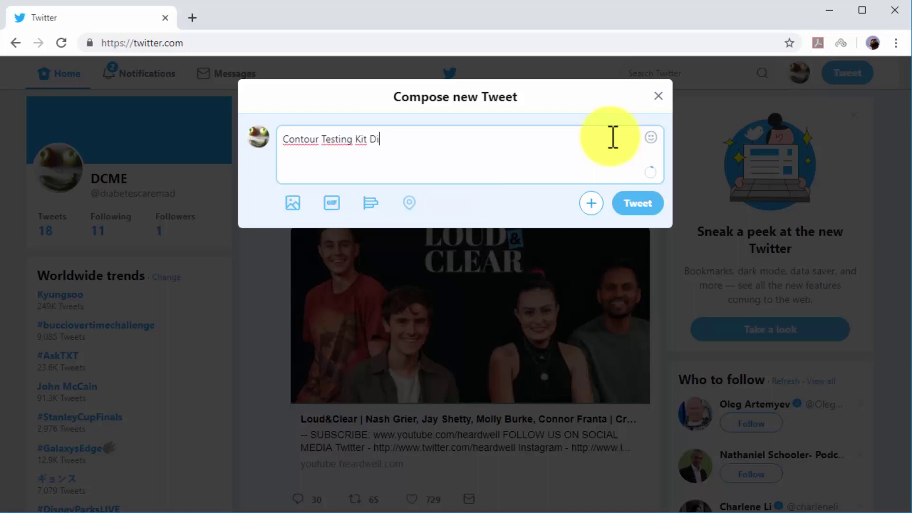
text(abetes Testing Kit, Th)
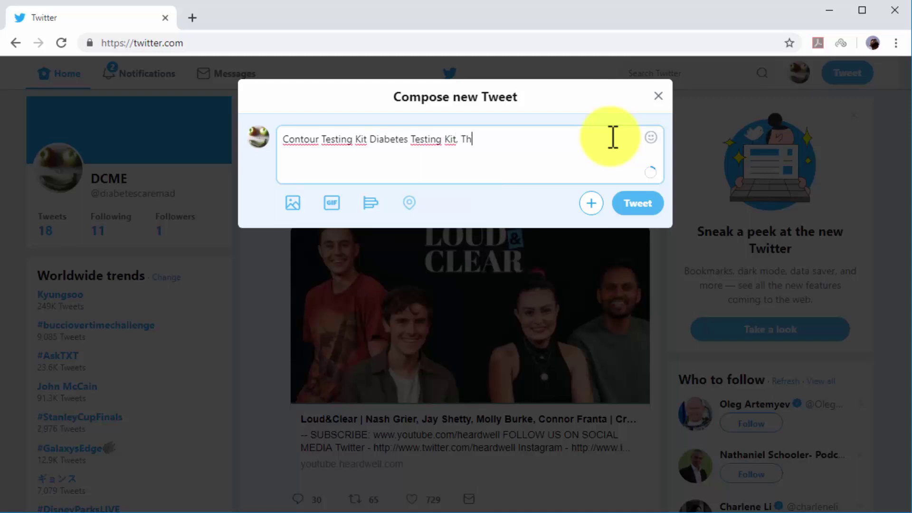
text(e BEST diabe)
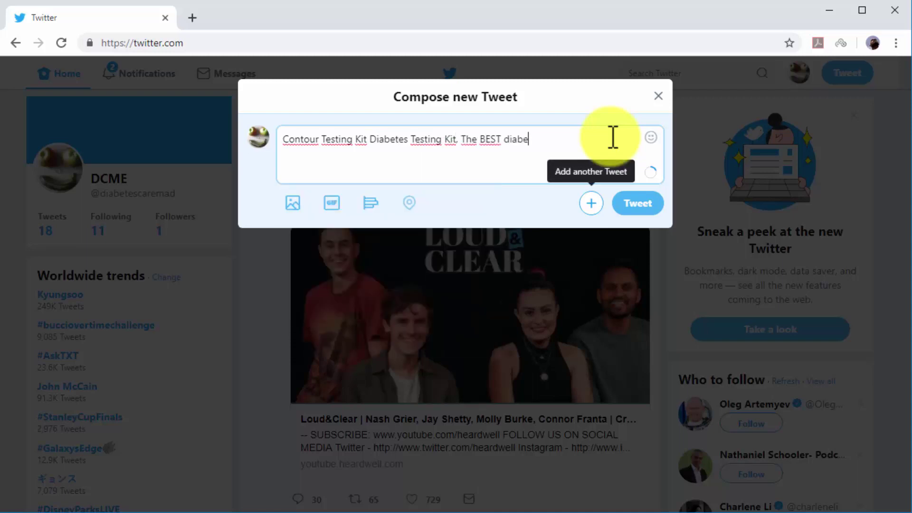
text(tes testing kit arou)
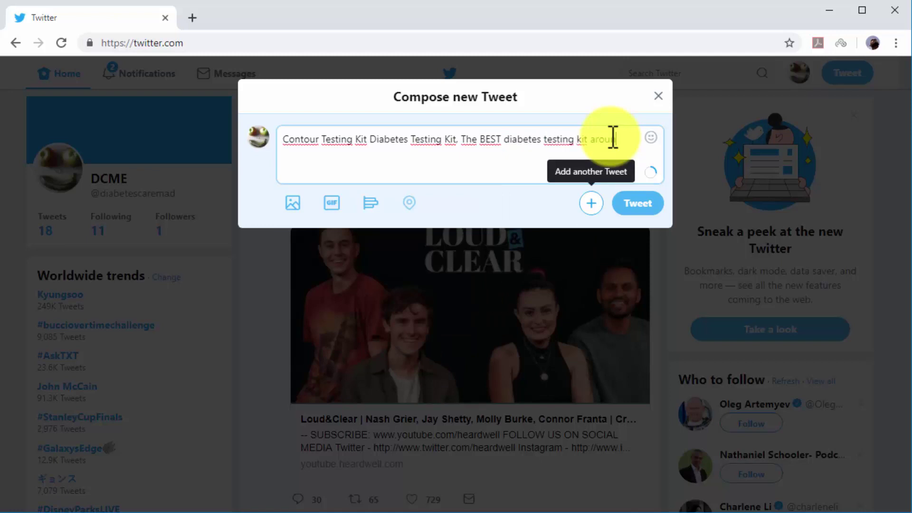
text(nd ?)
key(Return)
text(Find)
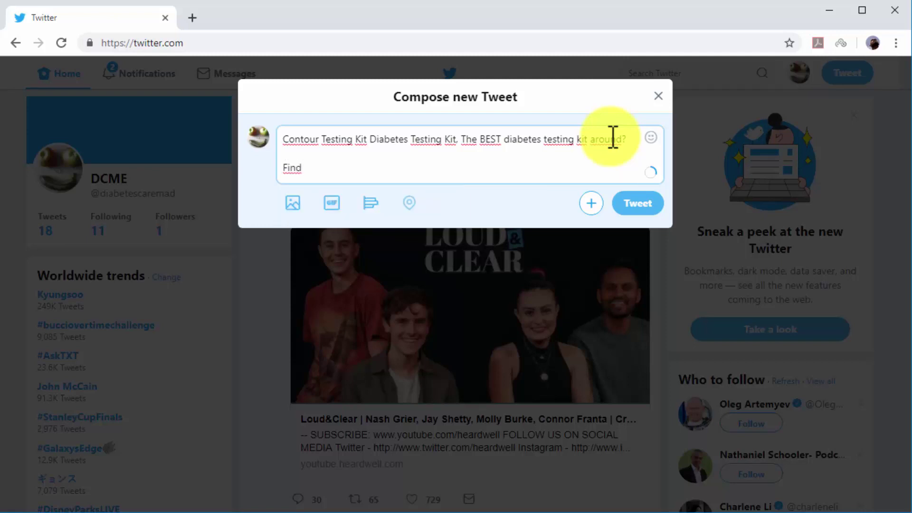
text( out NOW! Read all abou)
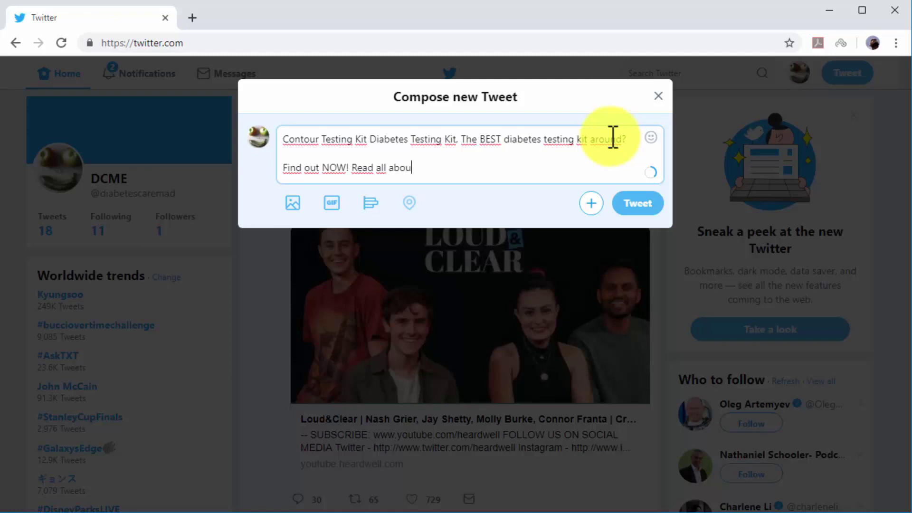
text(t it here:)
text(https://bit.ly/2XcWbKc)
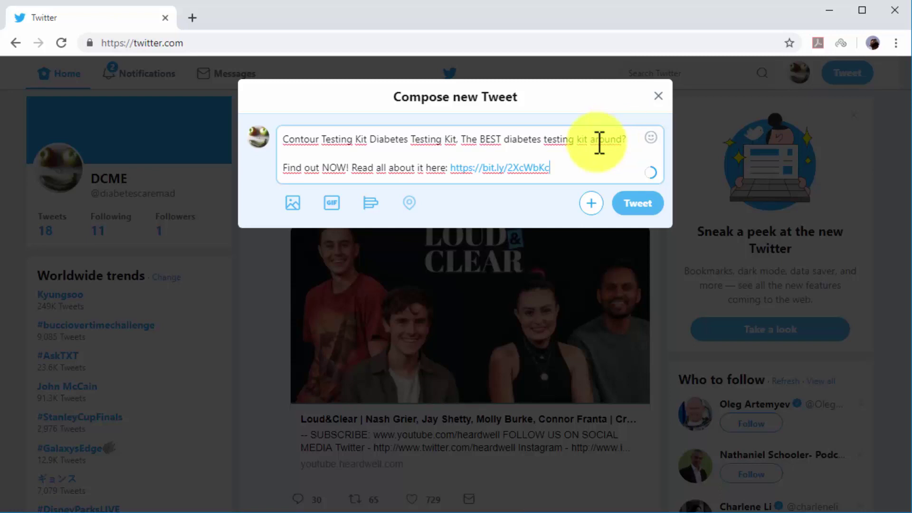
Attach the Contour Testing Kit image from Documents to the tweet.
click(294, 202)
double_click(613, 139)
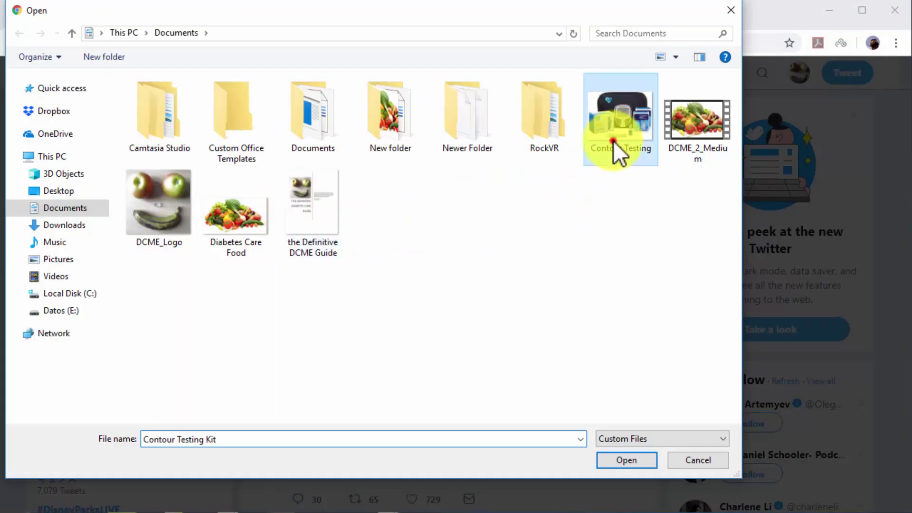